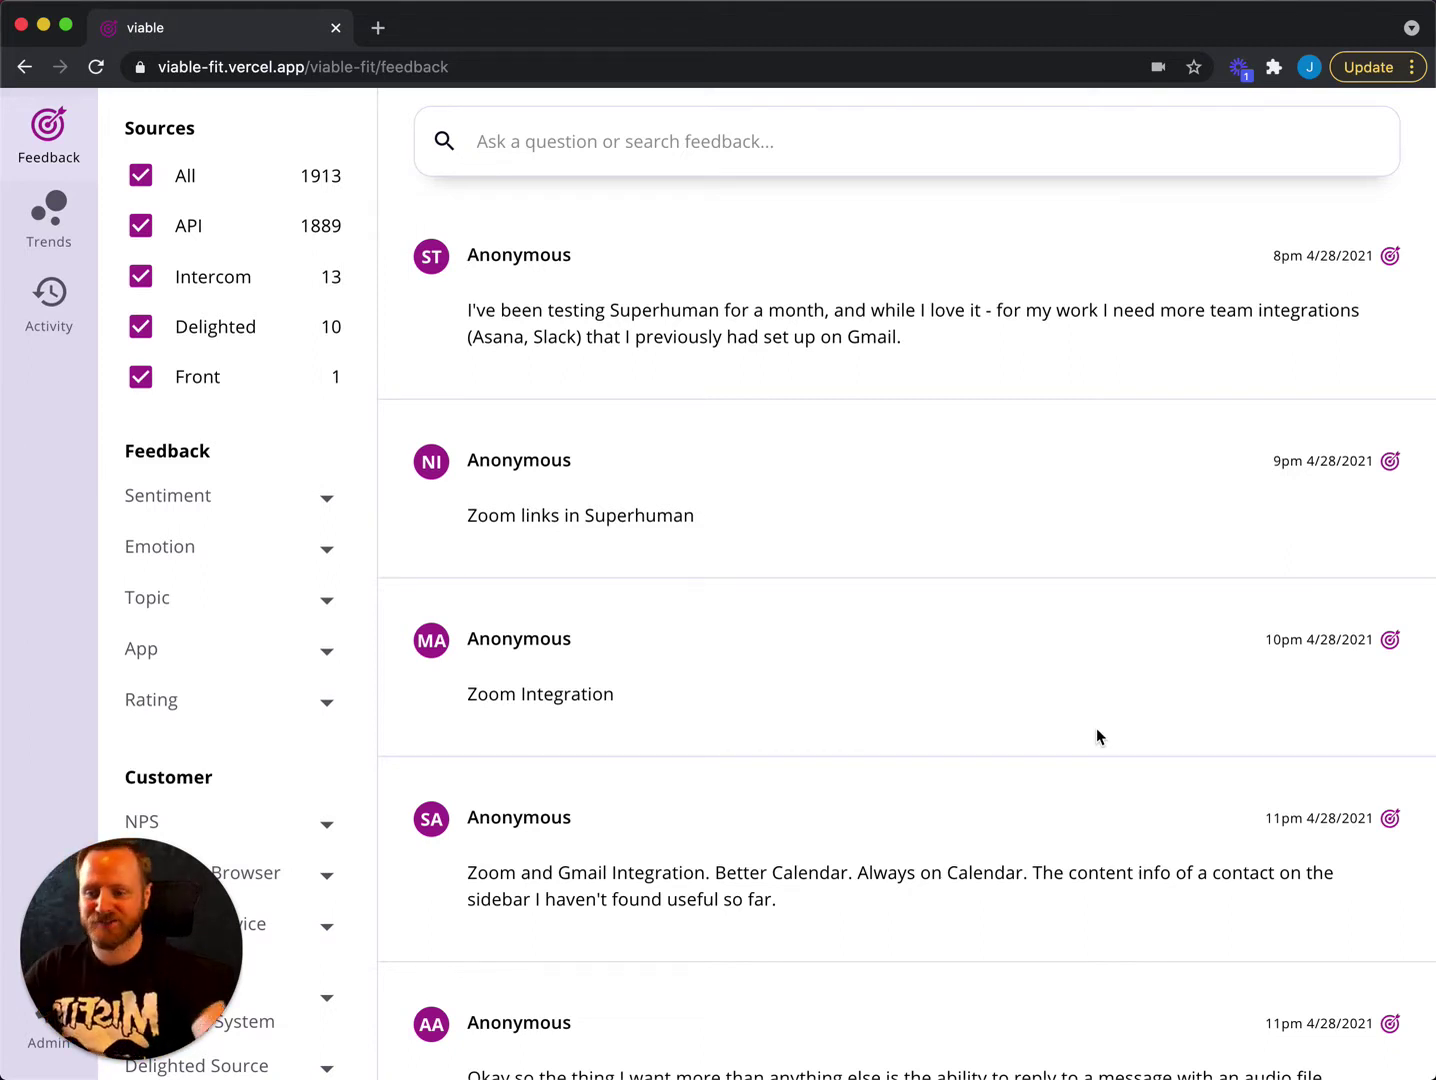
scroll(965, 719, "down", 3)
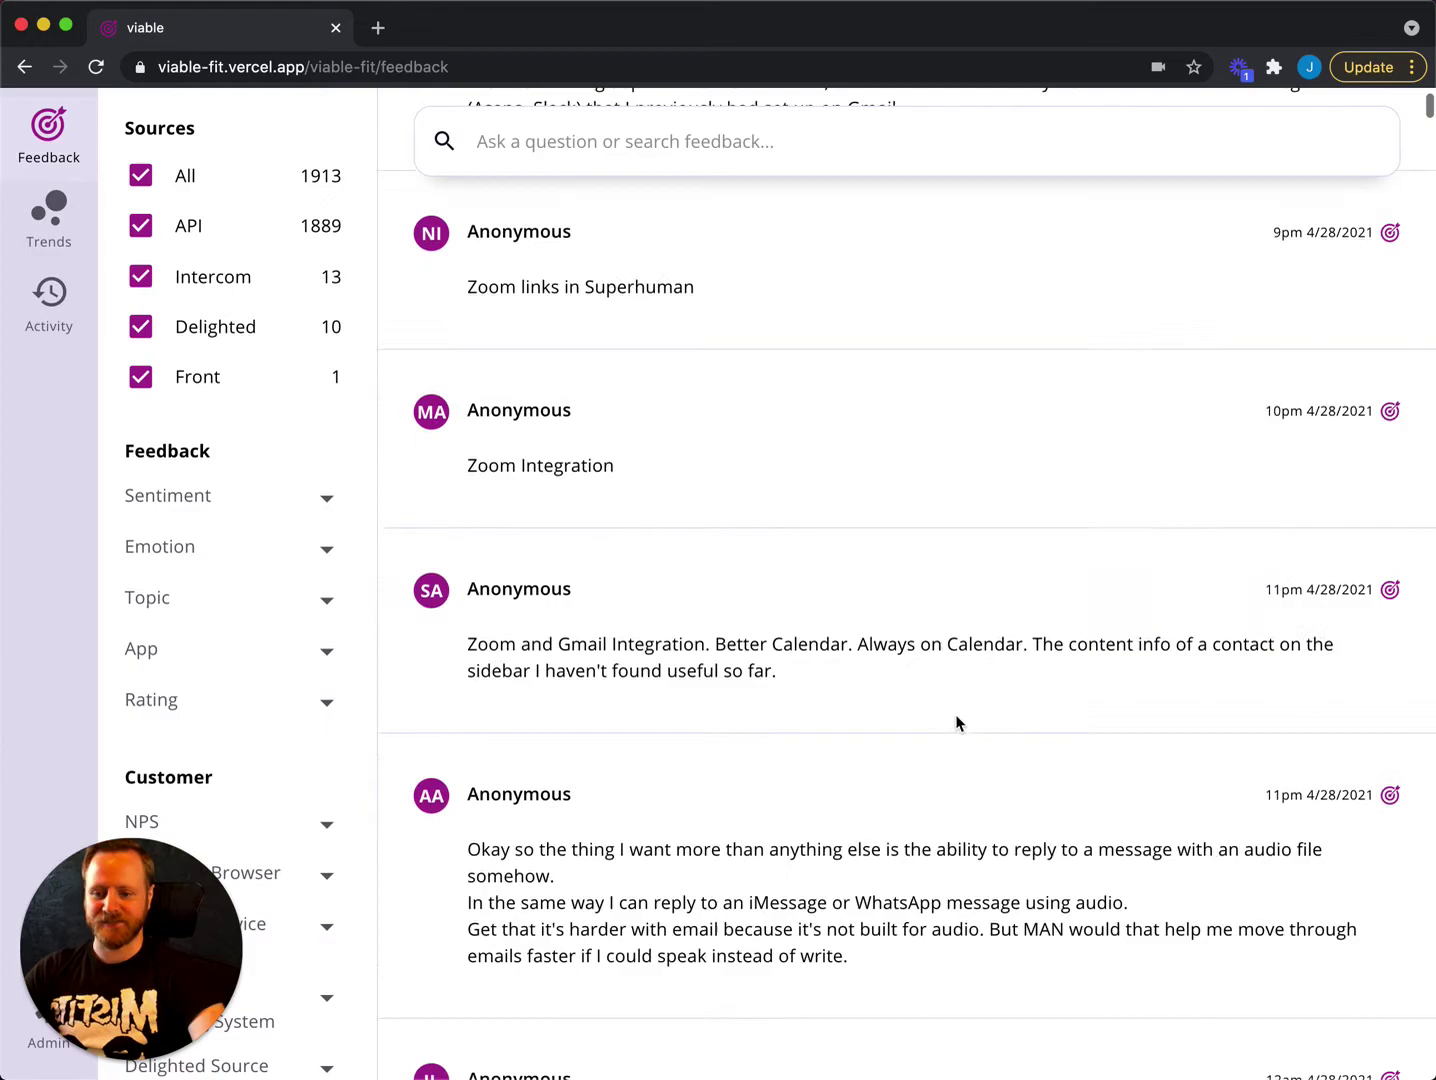
scroll(959, 719, "down", 4)
scroll(957, 723, "down", 5)
scroll(957, 723, "down", 5)
scroll(957, 723, "down", 2)
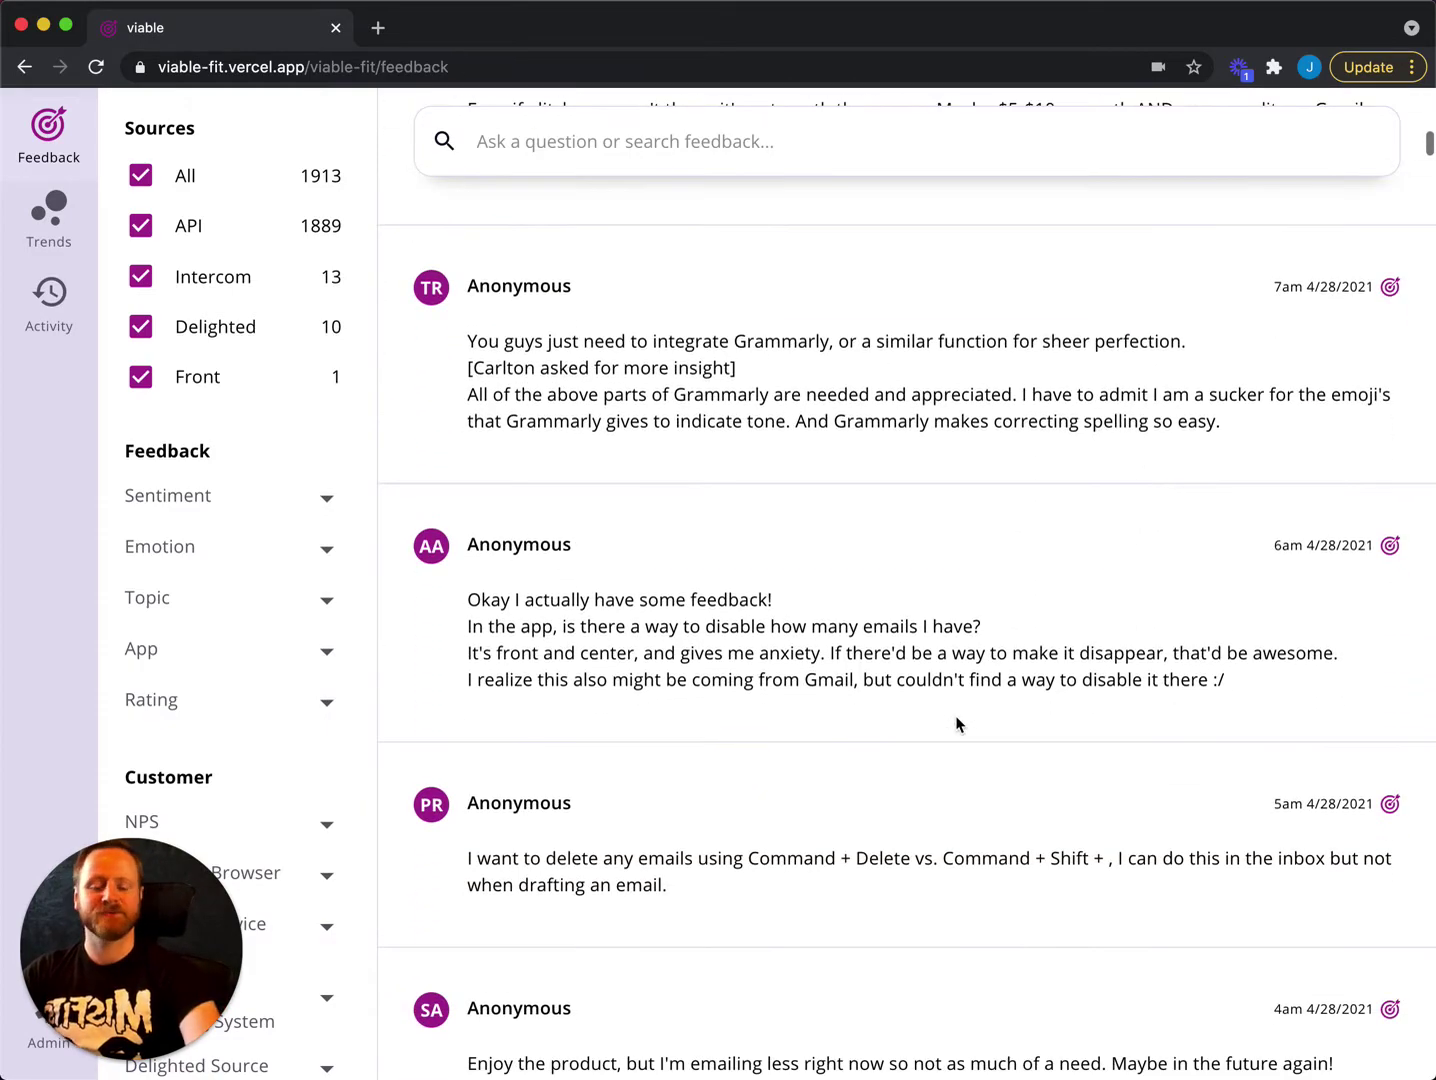
scroll(957, 723, "down", 4)
scroll(957, 723, "down", 5)
scroll(957, 723, "down", 5)
scroll(957, 723, "down", 5)
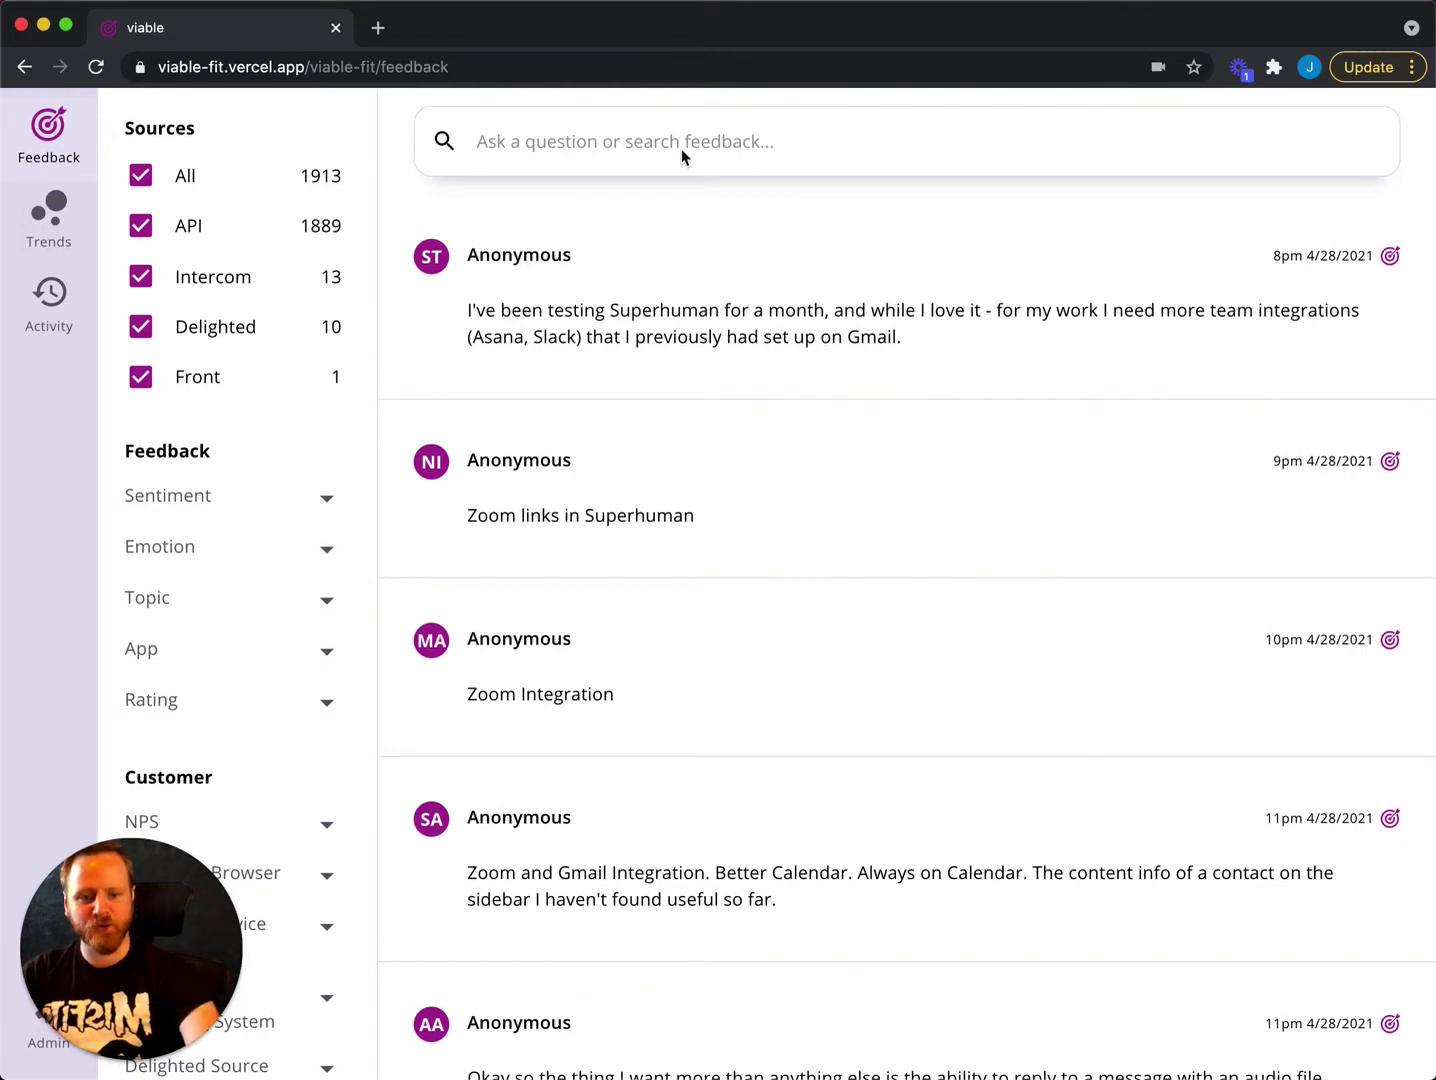
Step: Ask Viable 'How can we improve split inboxes?' to get a summary from 33 feedback items
left_click(645, 140)
type("How ")
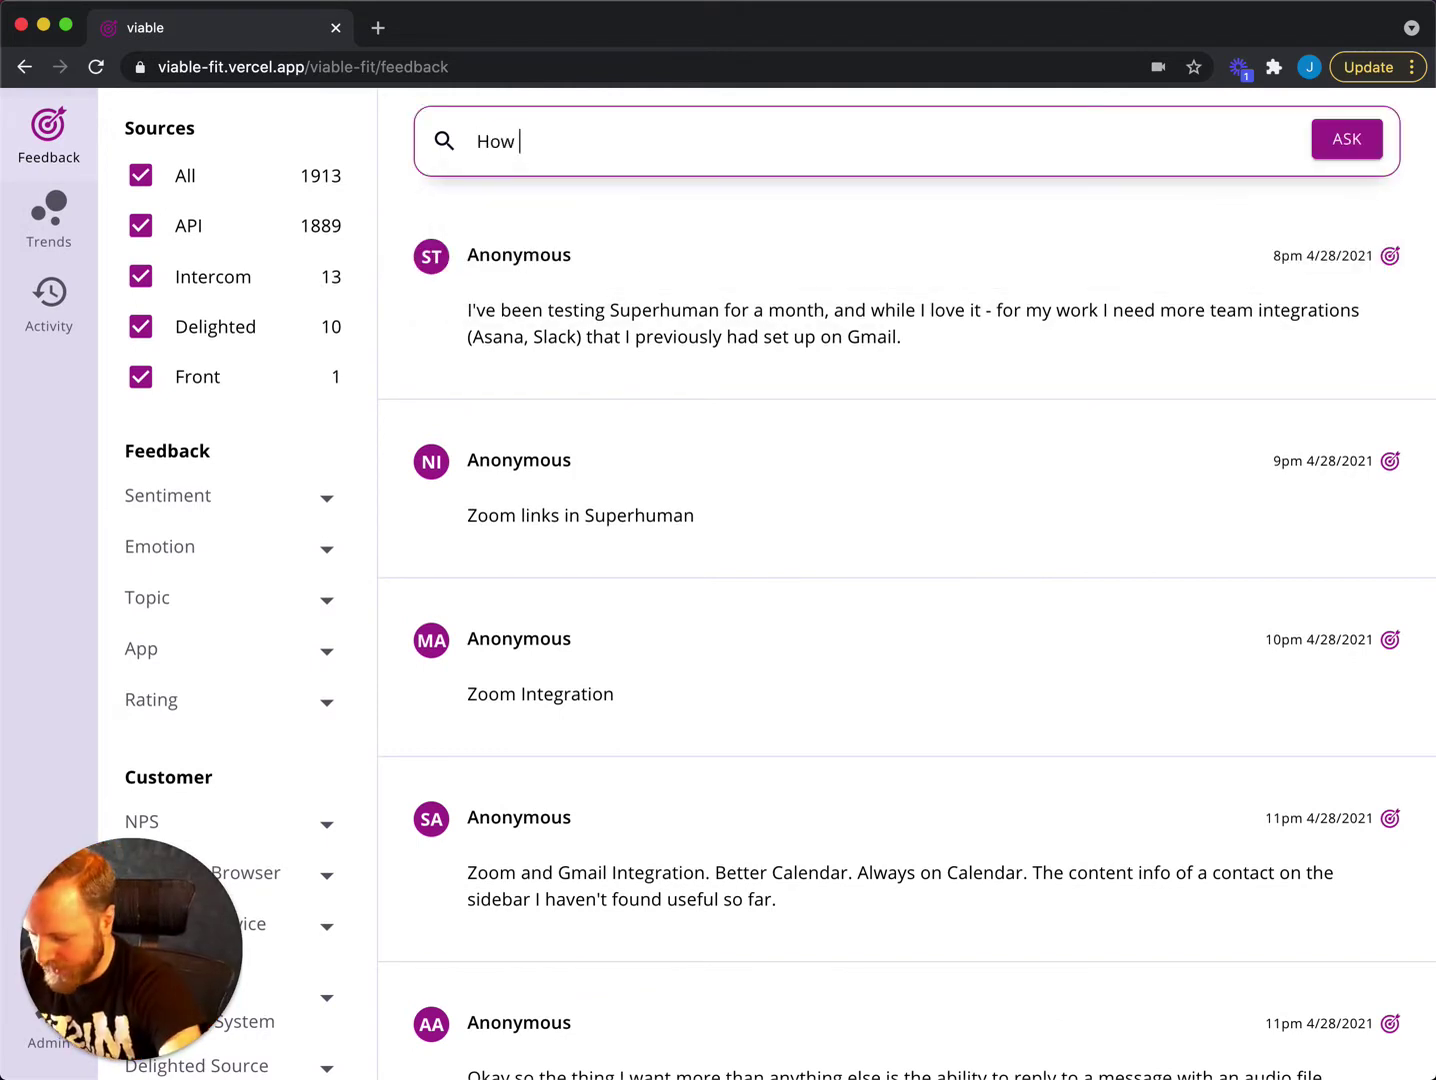
type("can we impro")
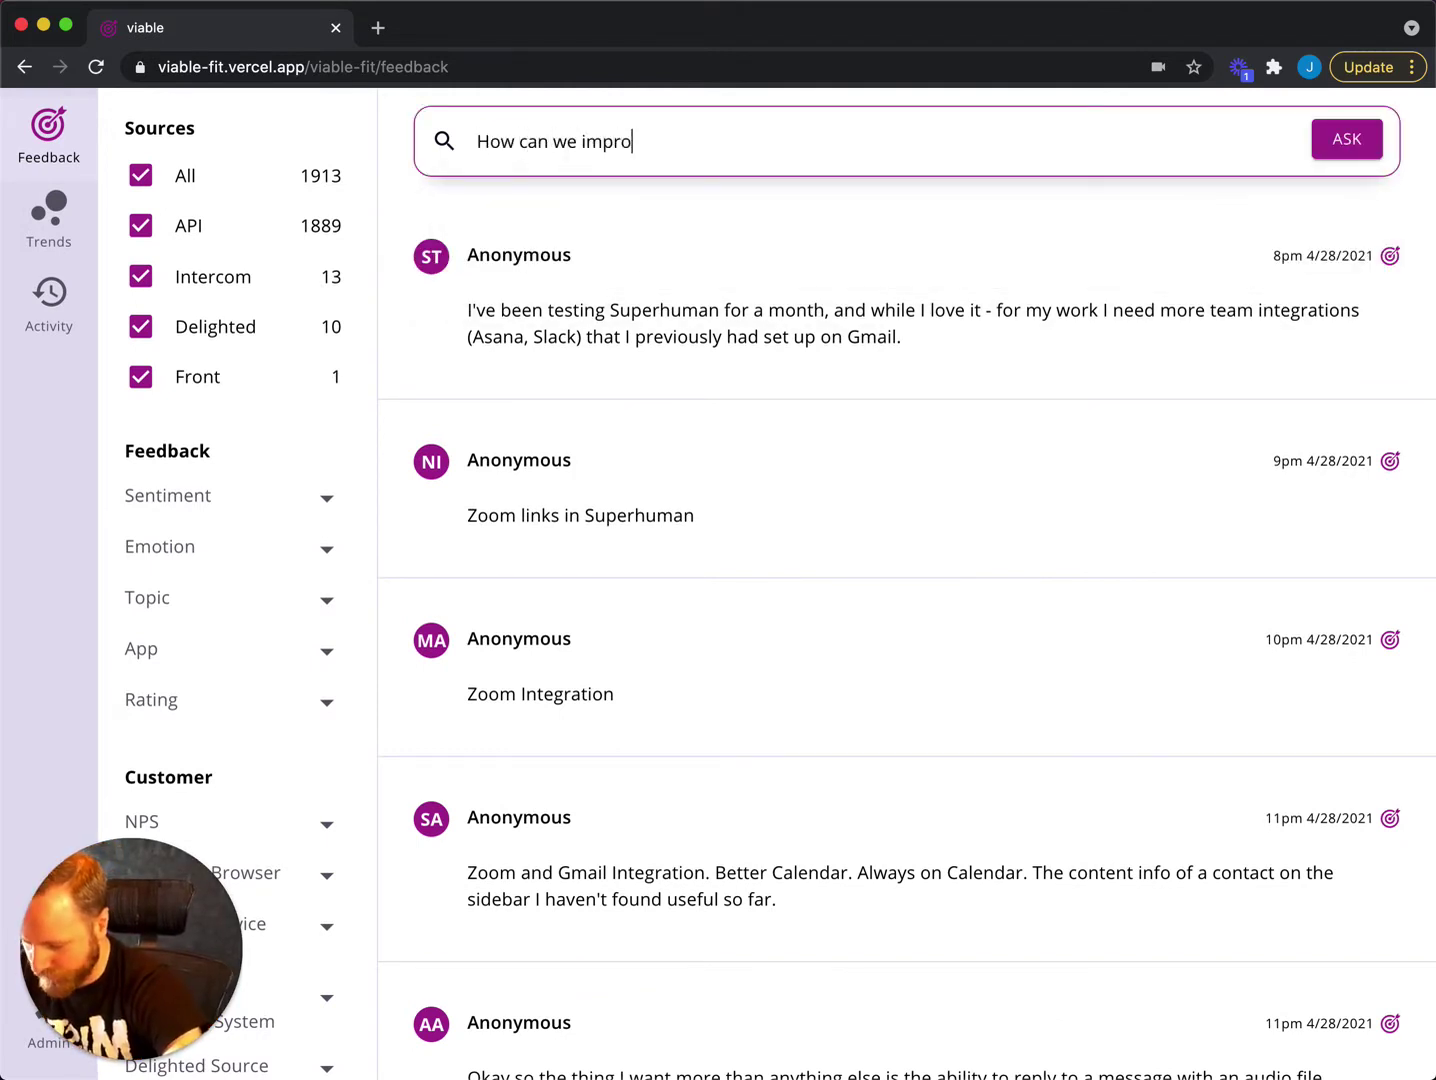
type("ve split inb")
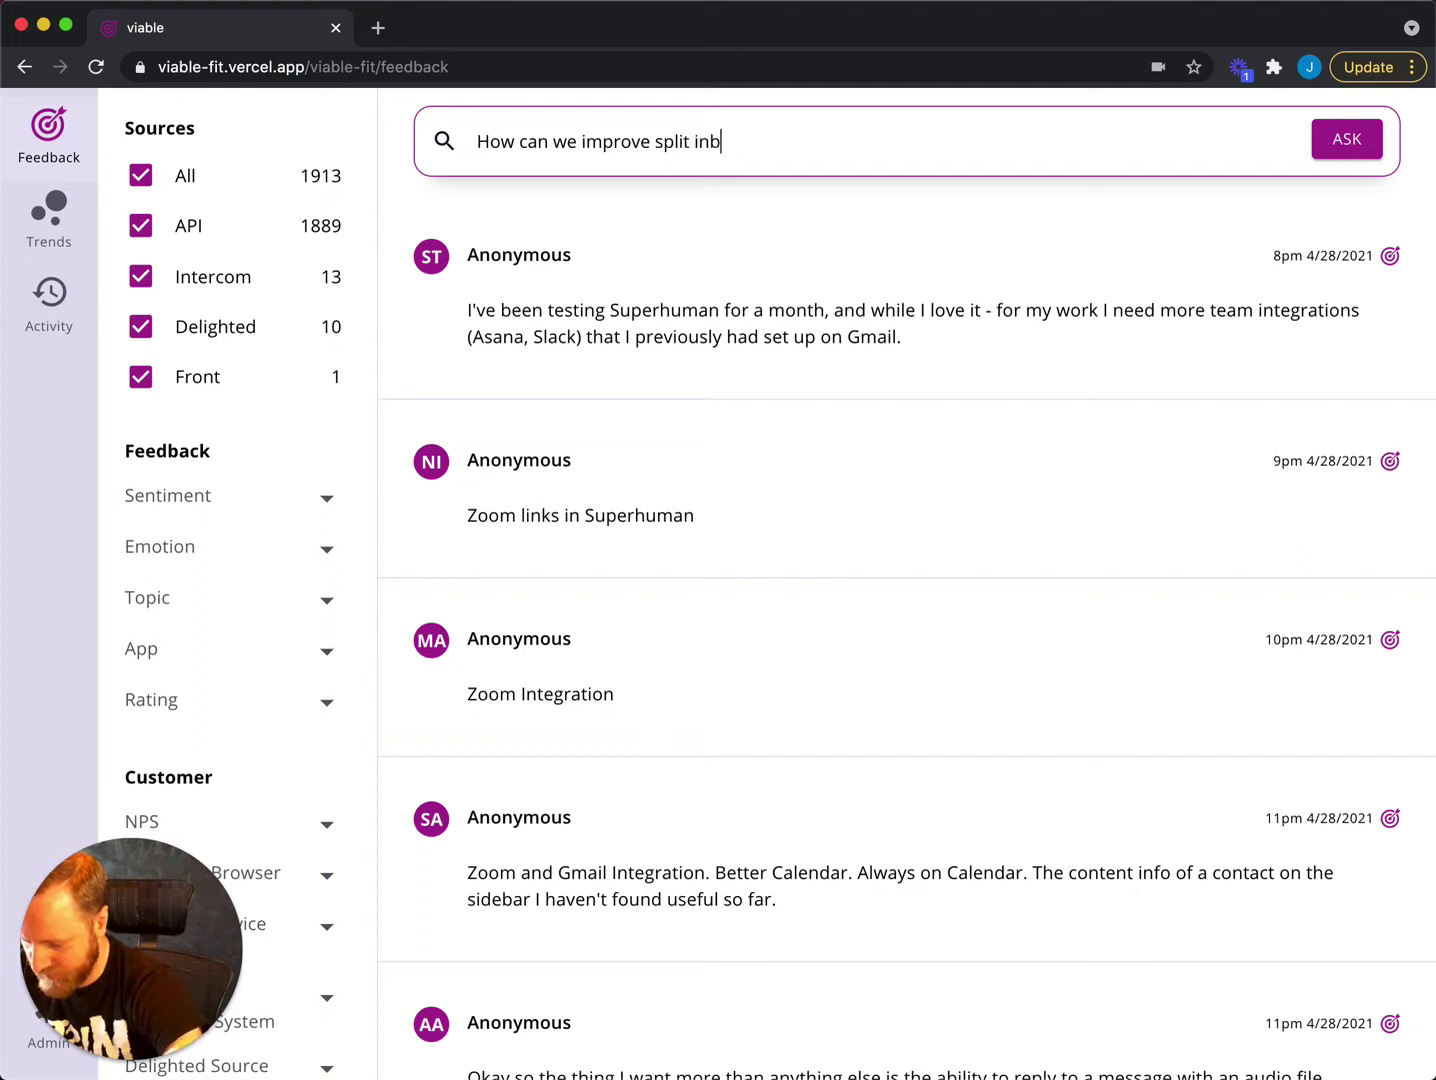
type("oxes?")
key("Return")
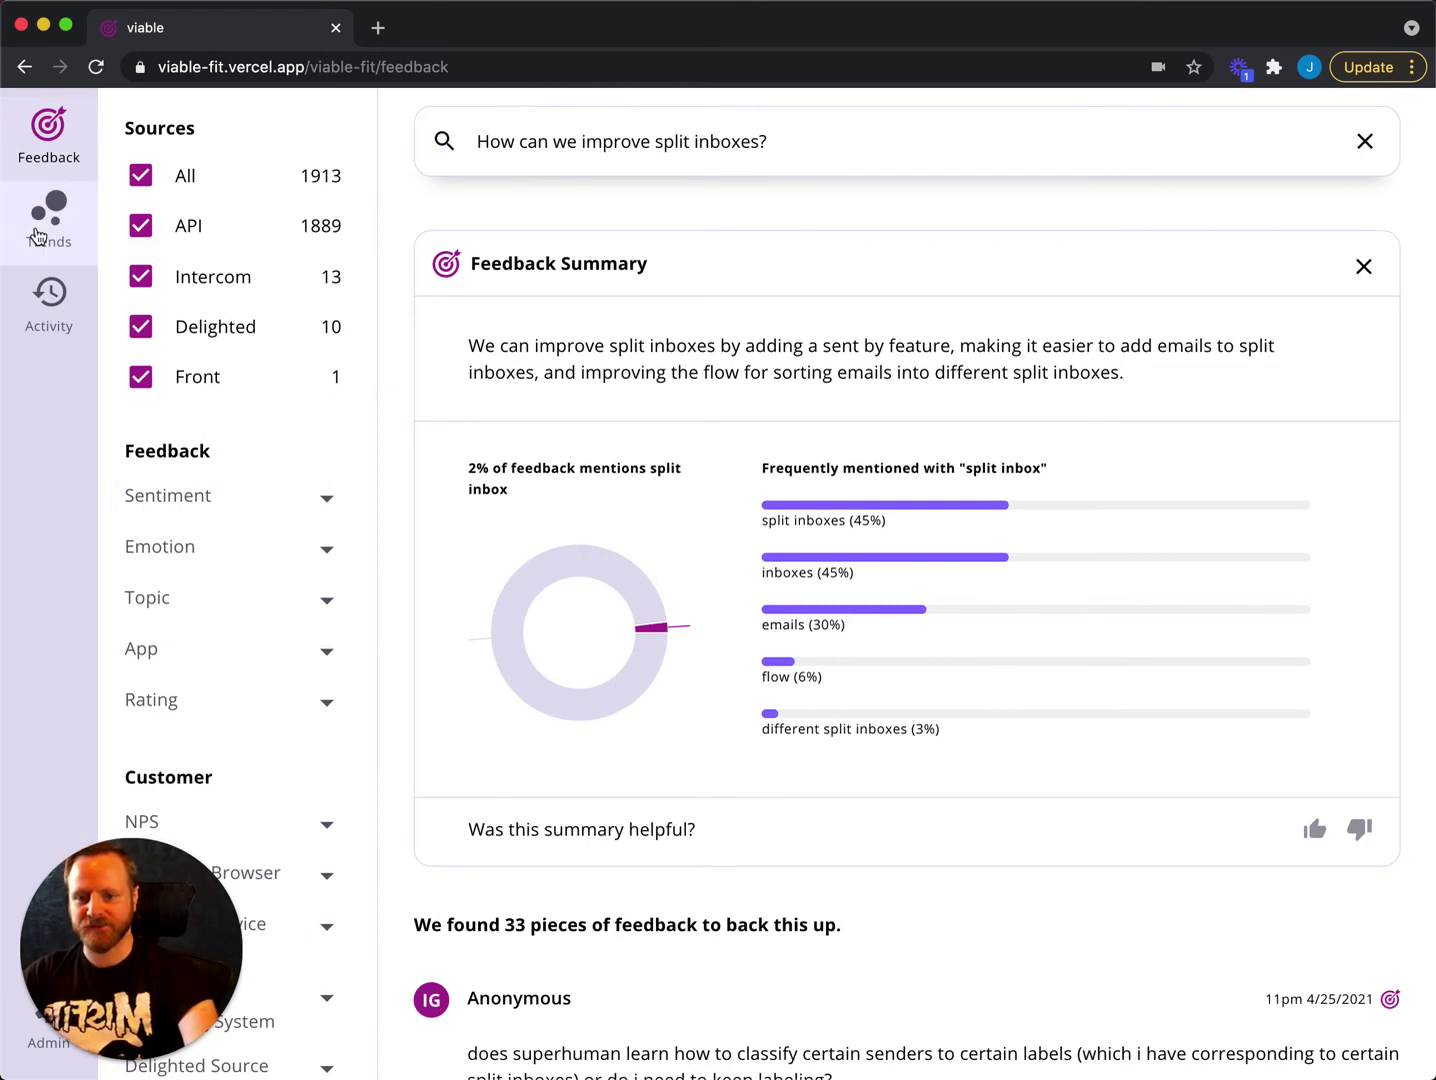
Step: Show the Frustrating Topics trend report charting weekly mentions of email, mail and calendar
left_click(48, 219)
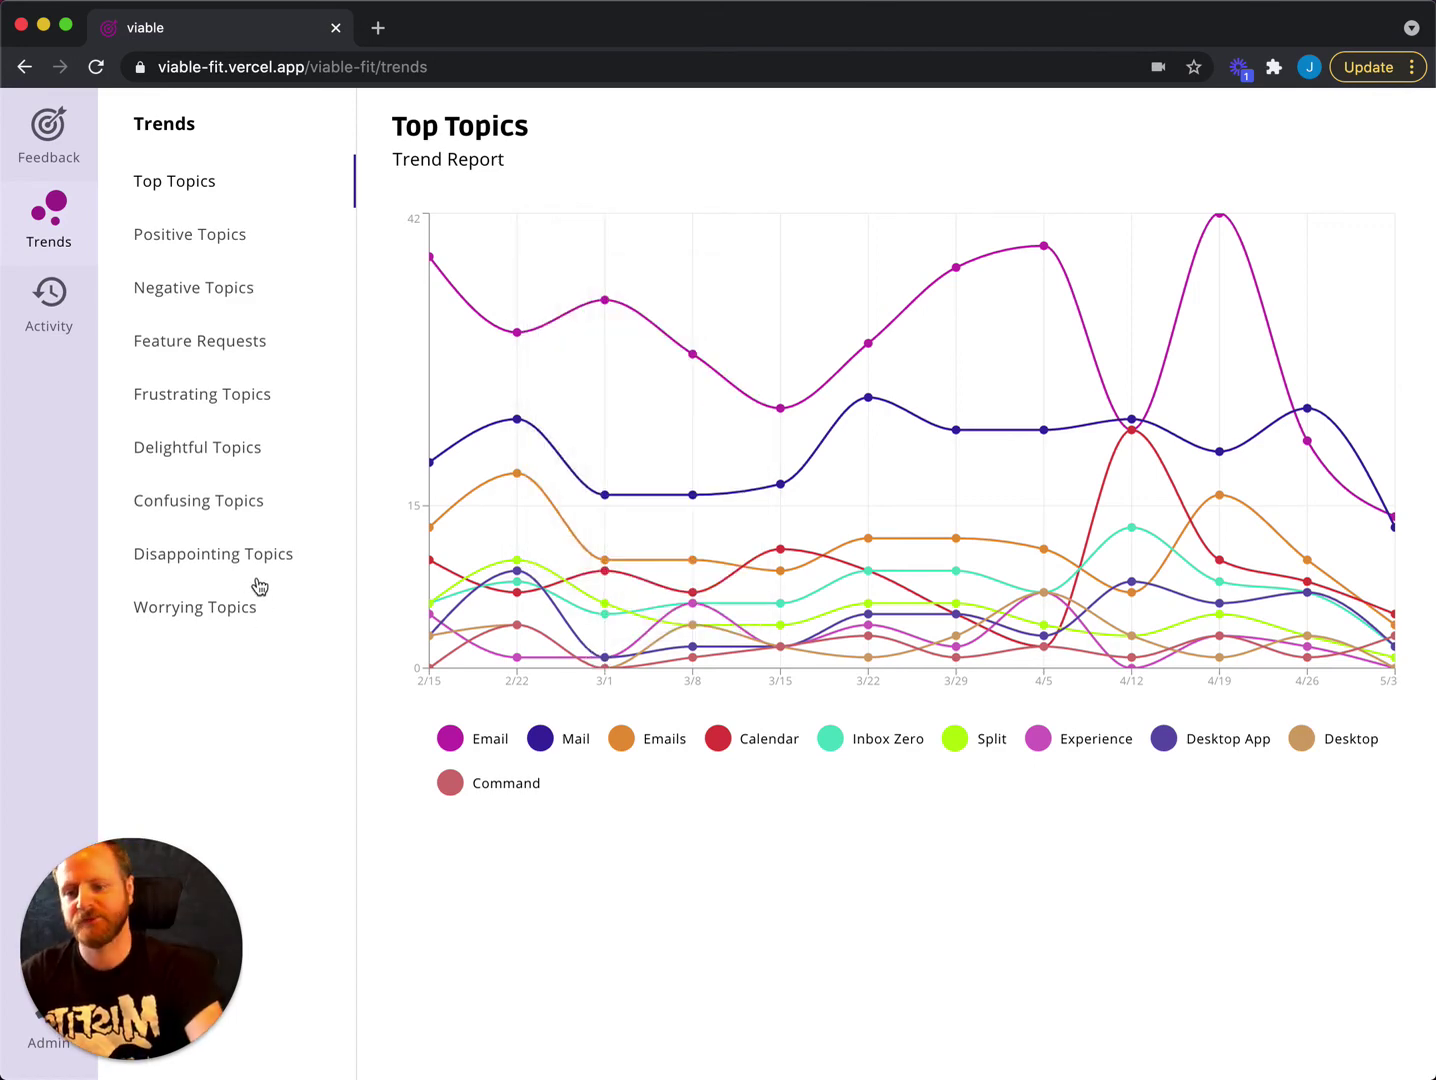
left_click(213, 397)
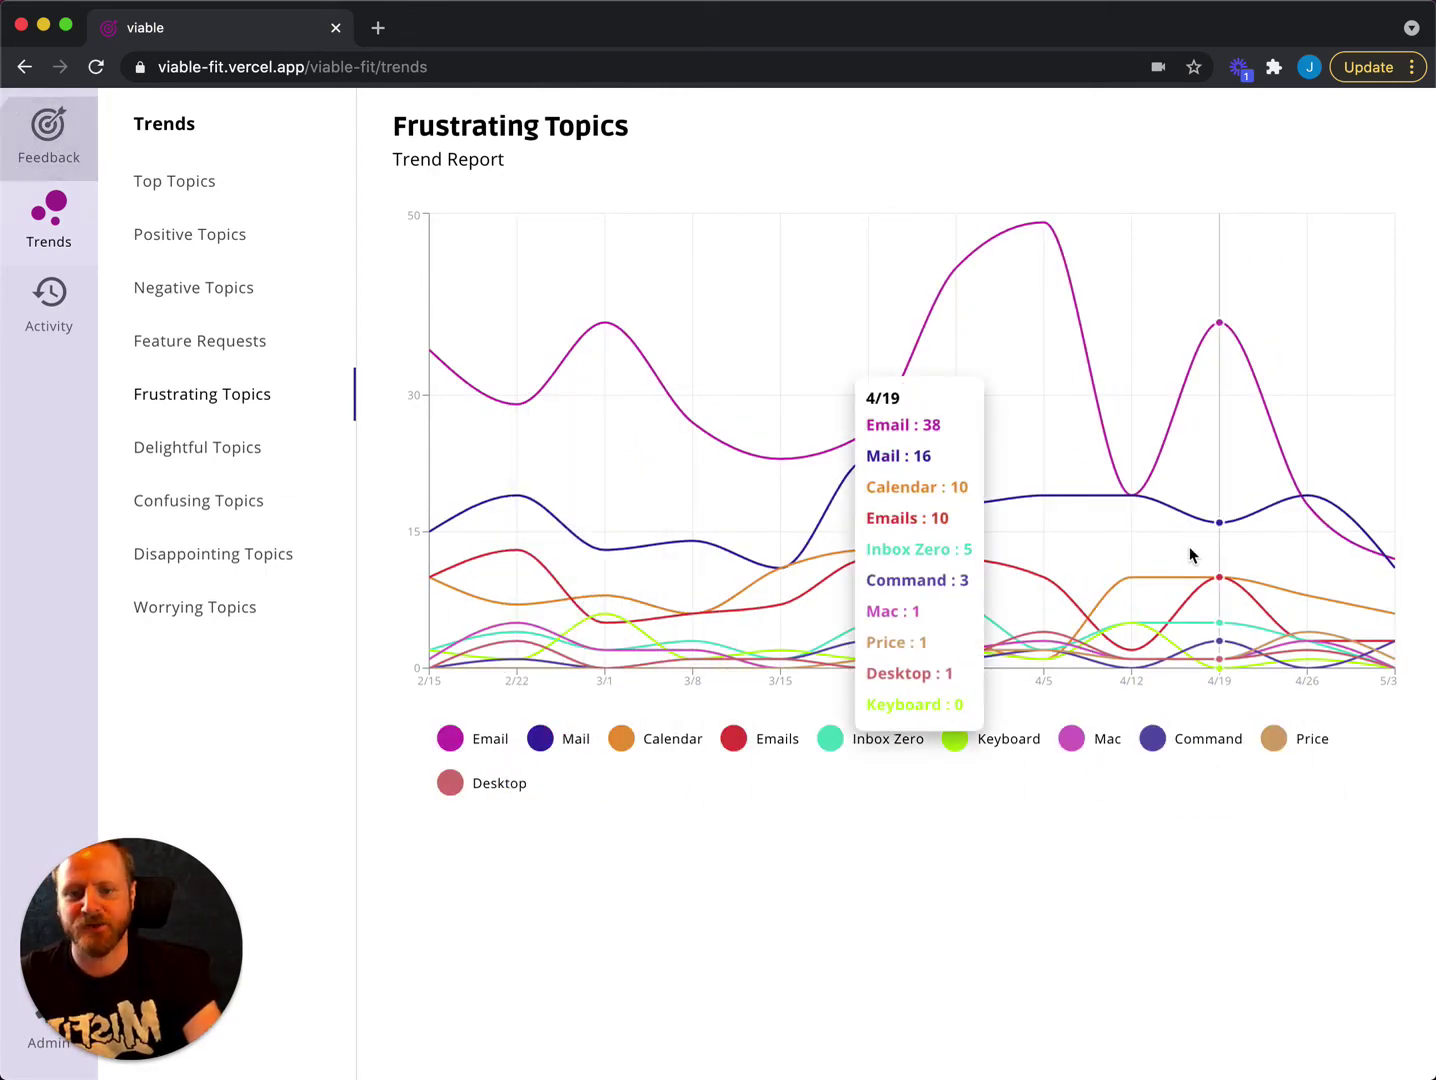
Step: Return to the Feedback page with all sources checked
left_click(48, 135)
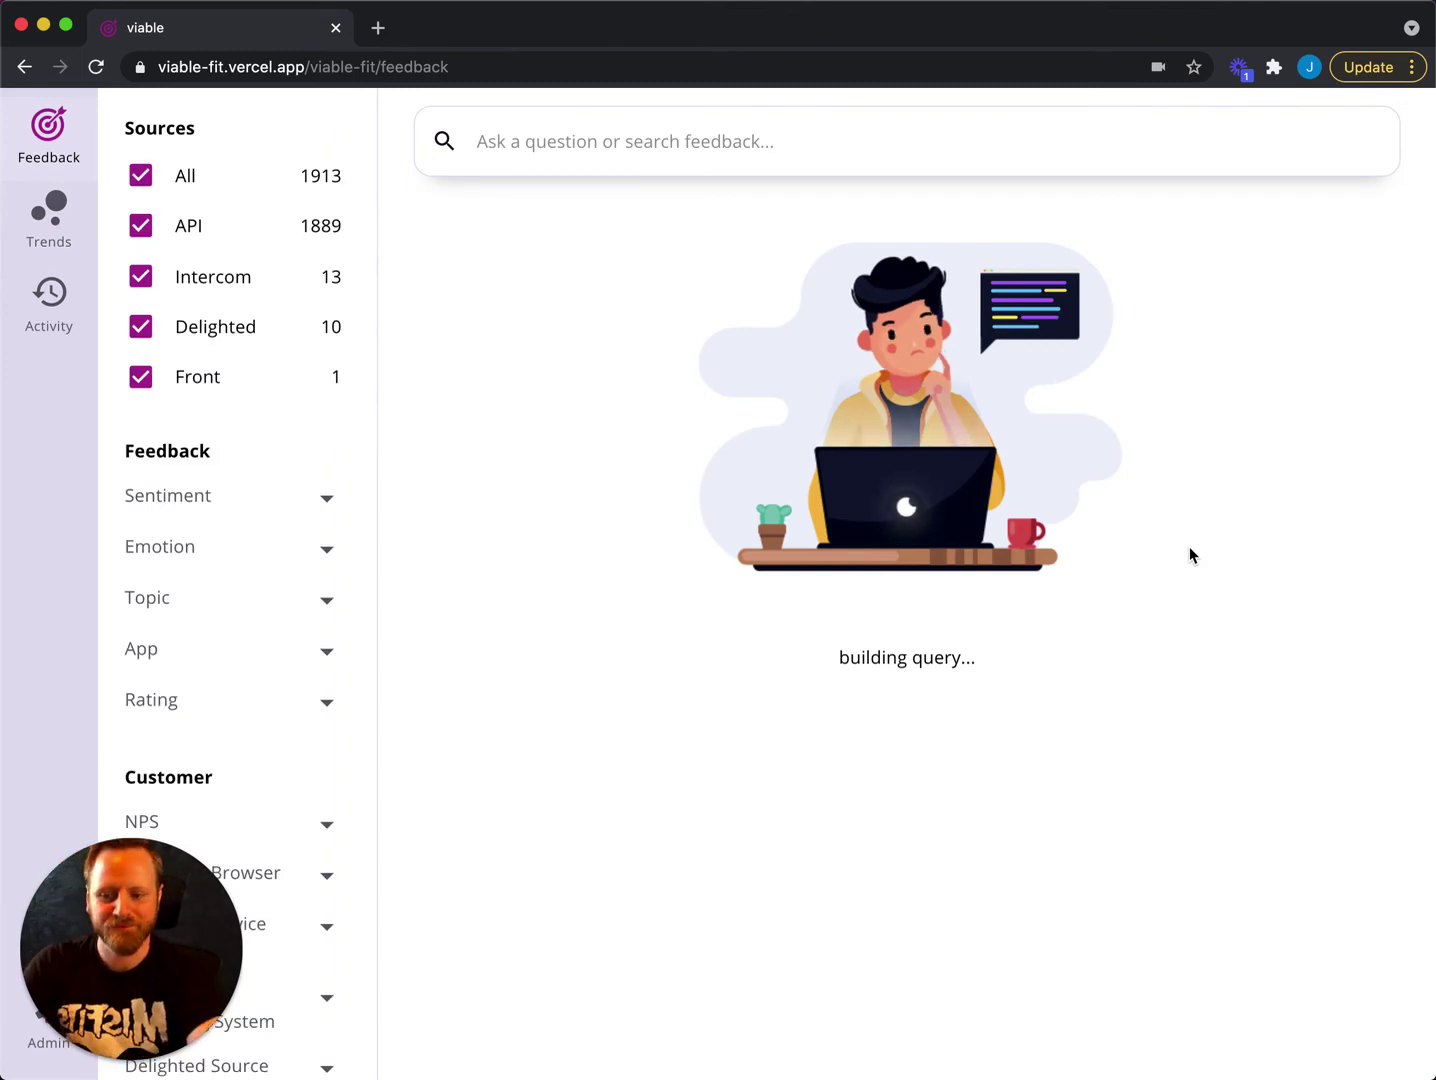